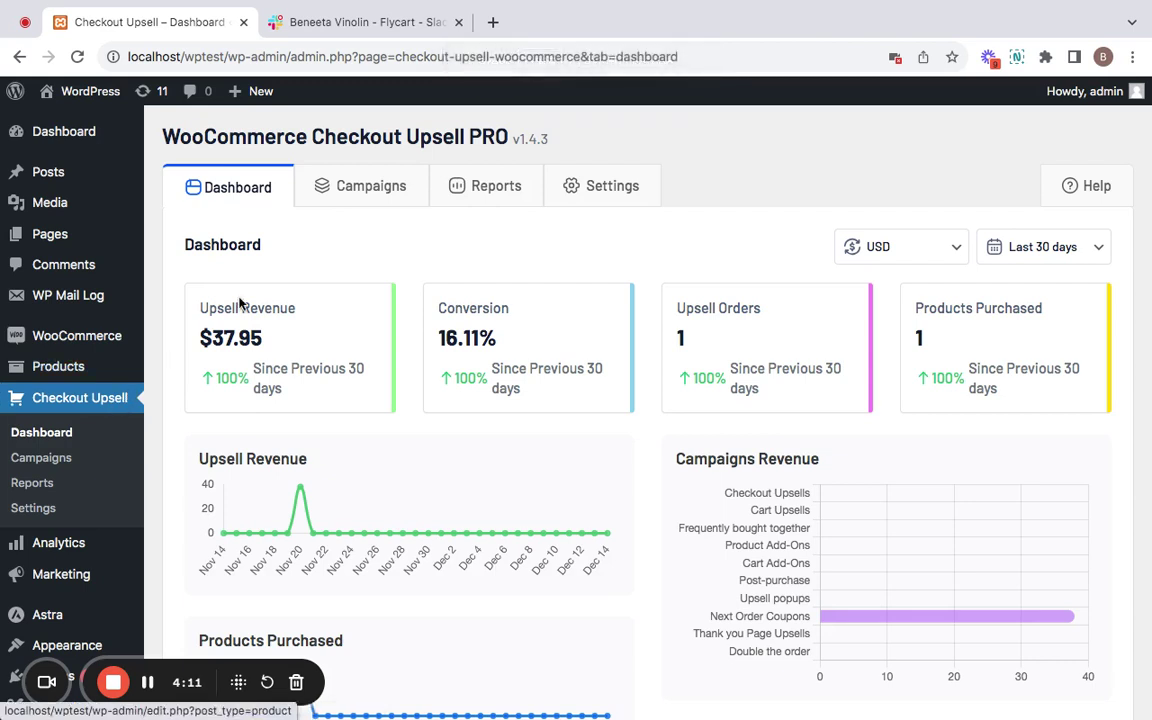
Create a new campaign of the Product Add-Ons type from the Campaigns list
click(352, 187)
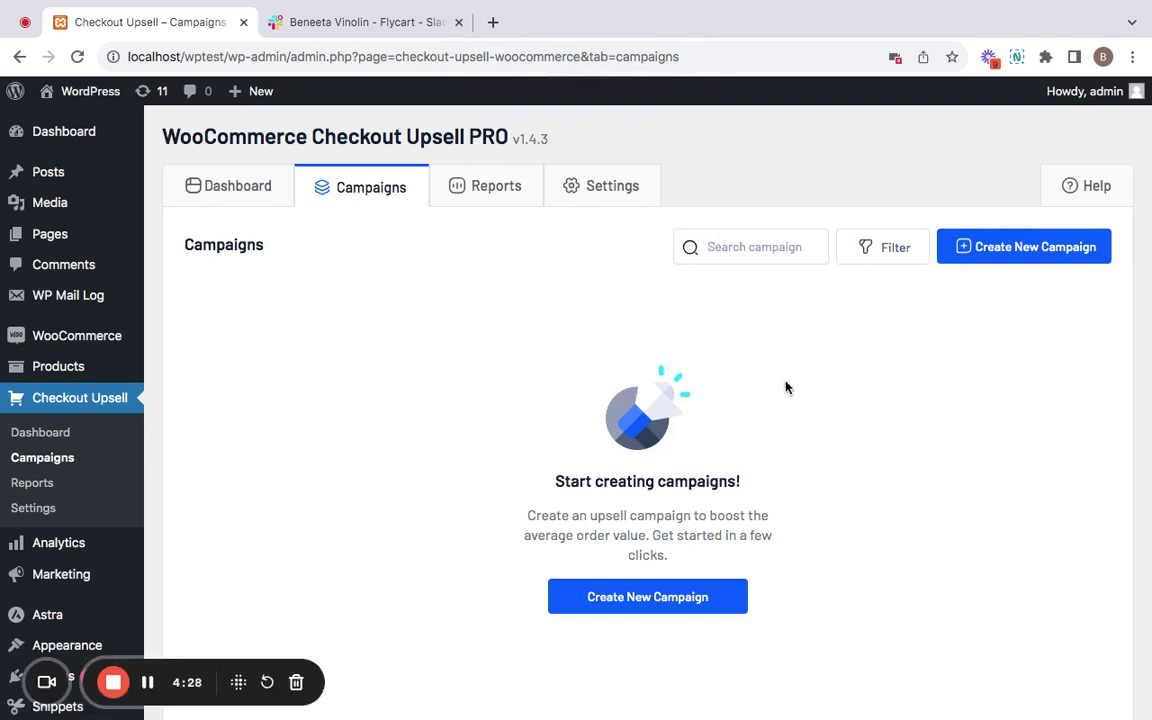
click(699, 603)
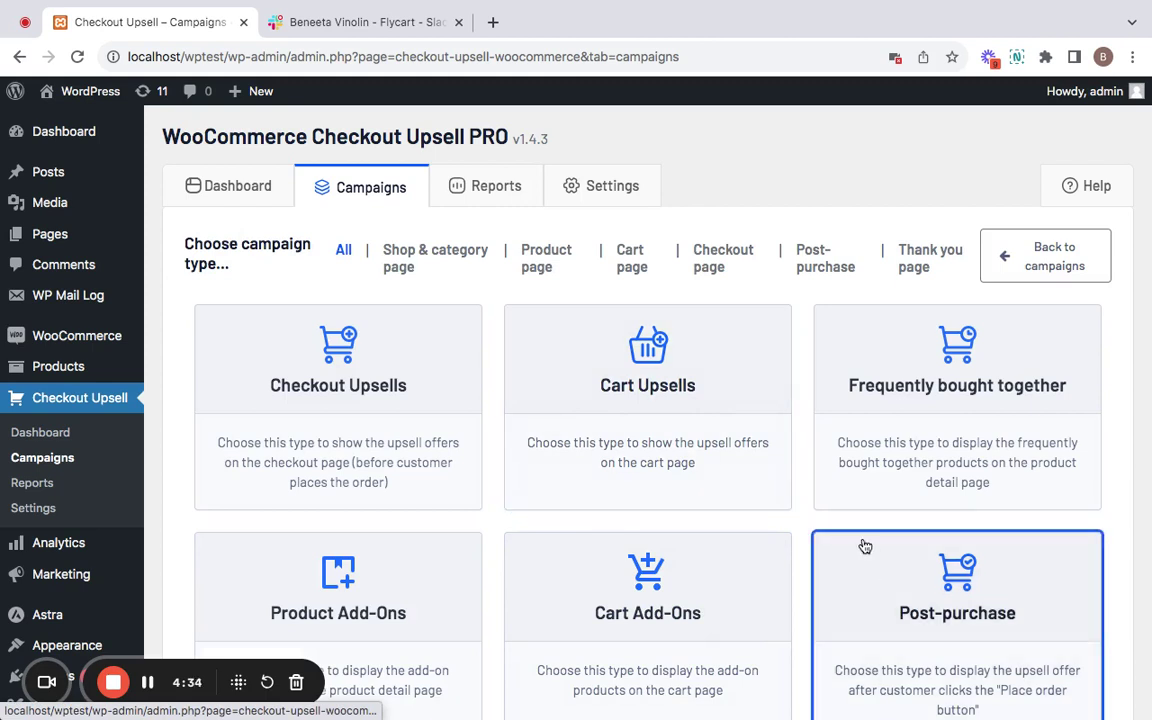
click(352, 587)
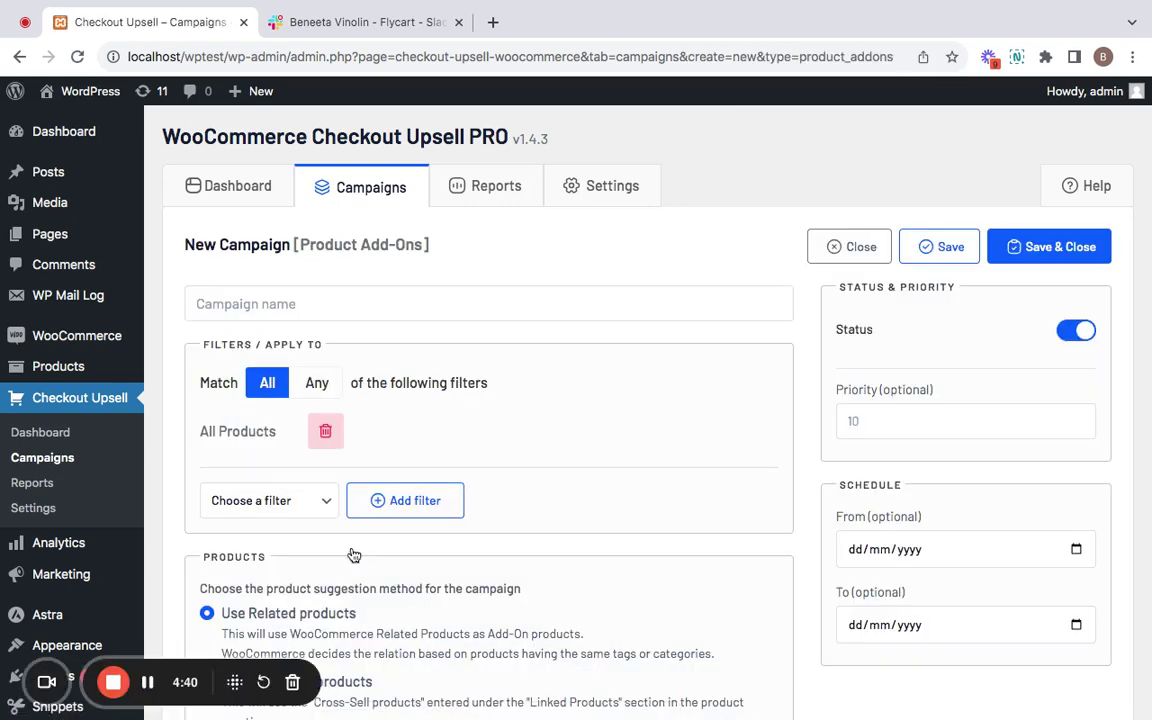
Name the campaign 'Product Add-ons testing'
click(378, 302)
text(Pr)
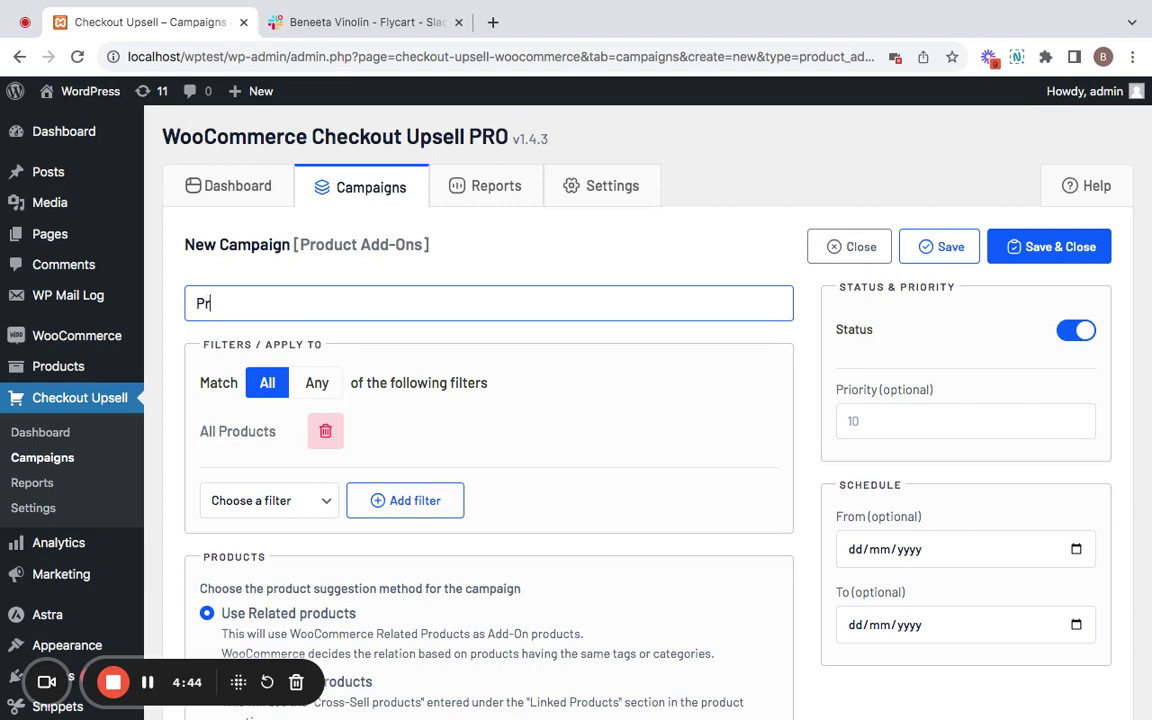
text(oduct A)
text(dd-ons tes)
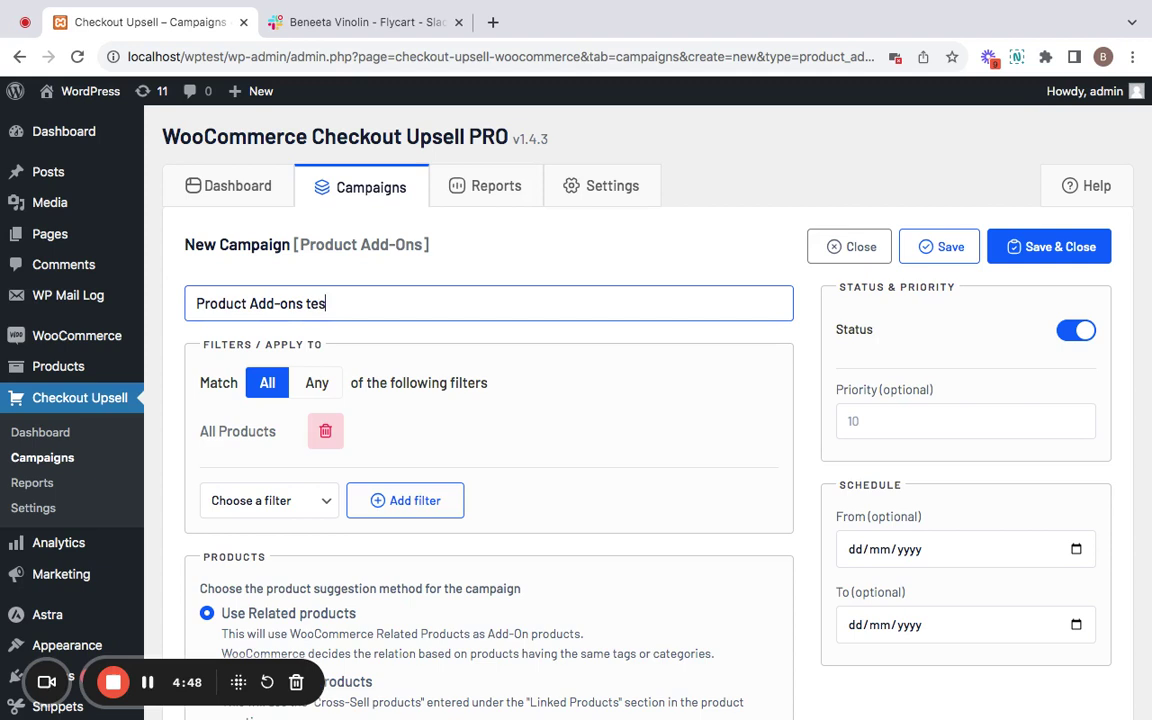
text(ting)
click(586, 502)
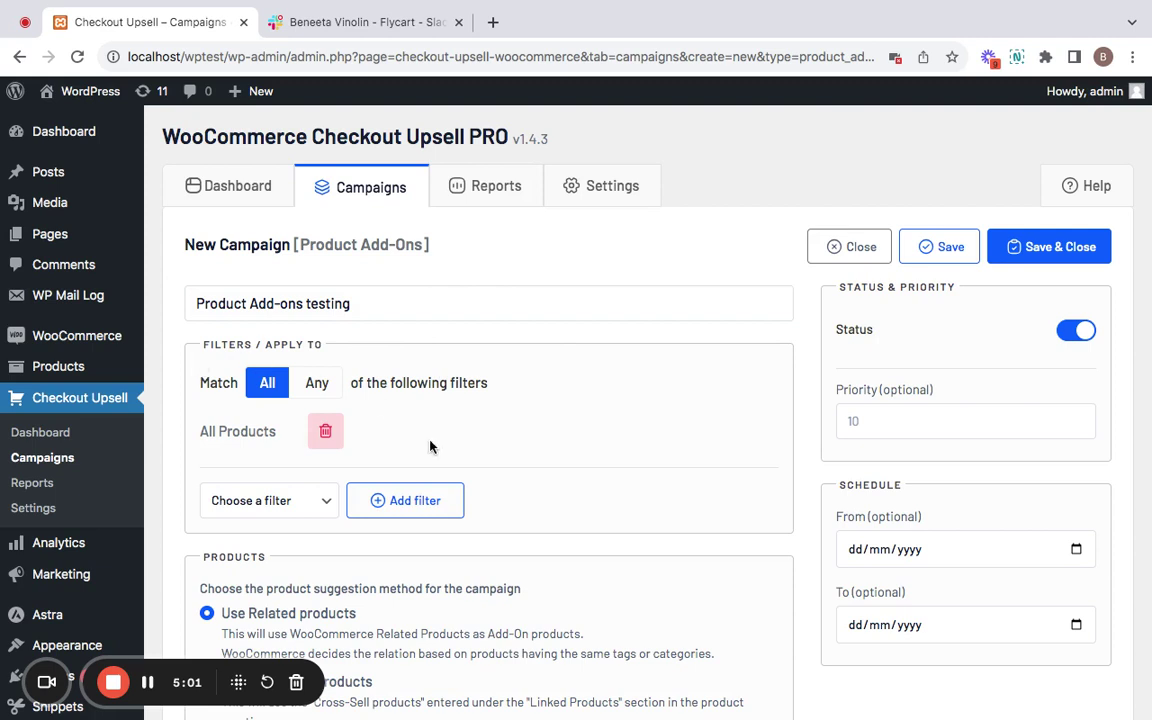
Add a Specific products filter targeting Hoodie with Logo
click(310, 508)
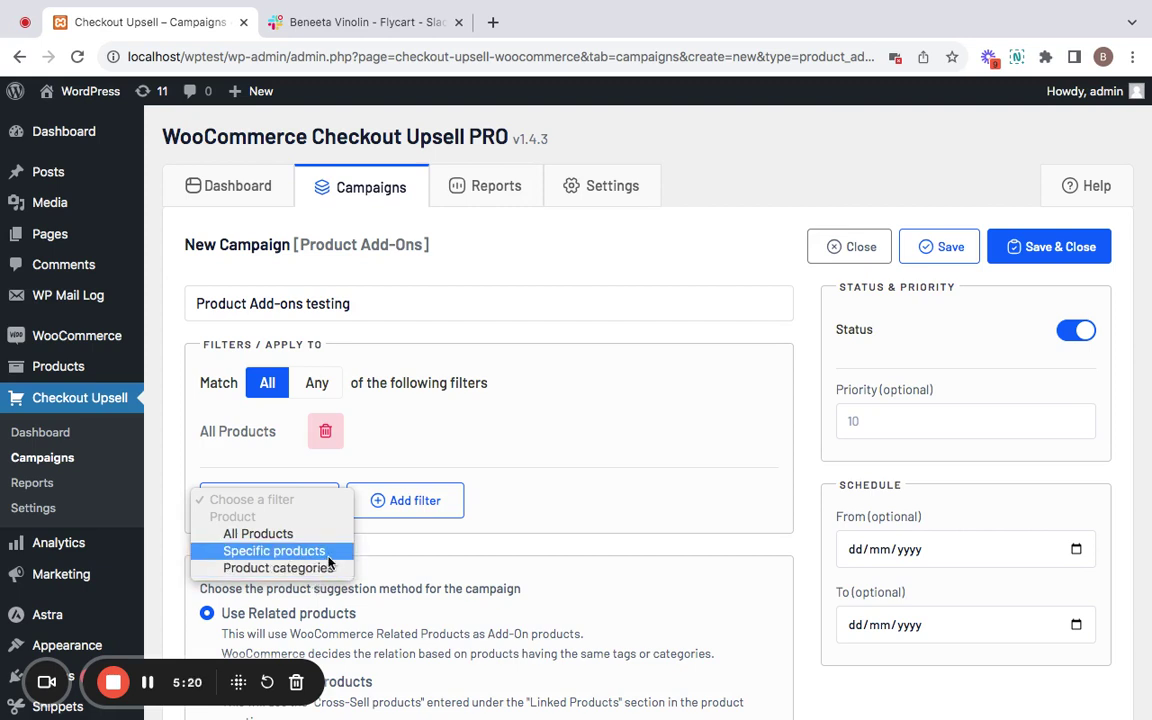
click(328, 558)
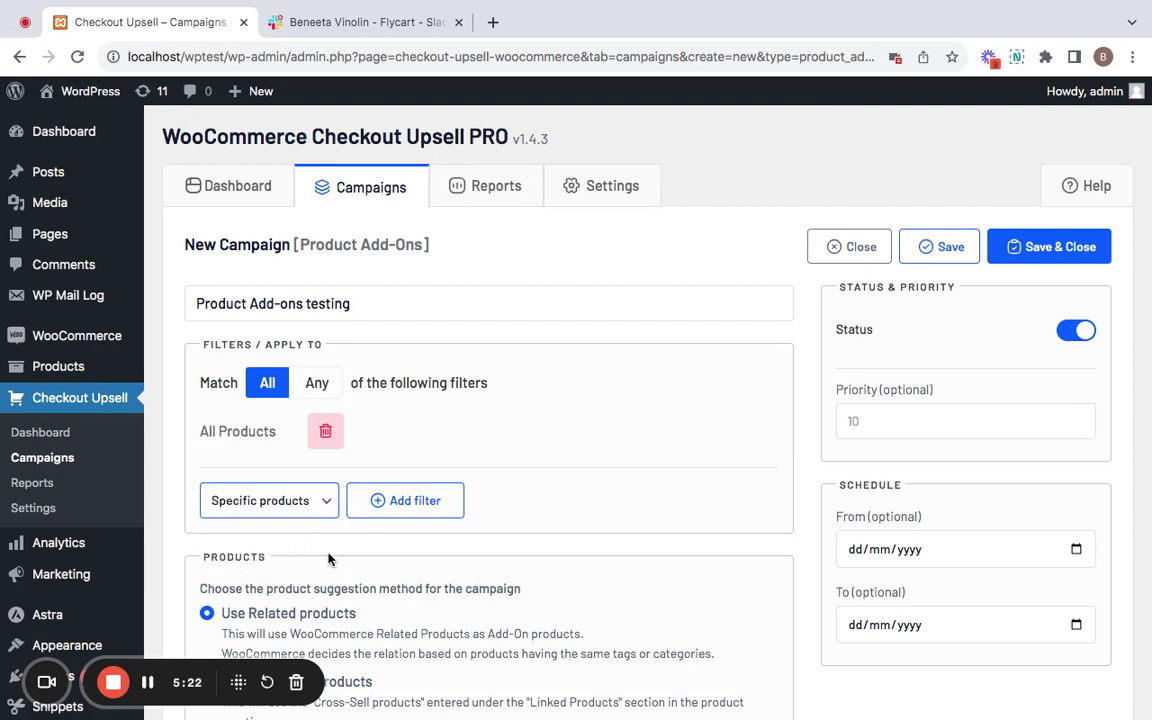
click(404, 500)
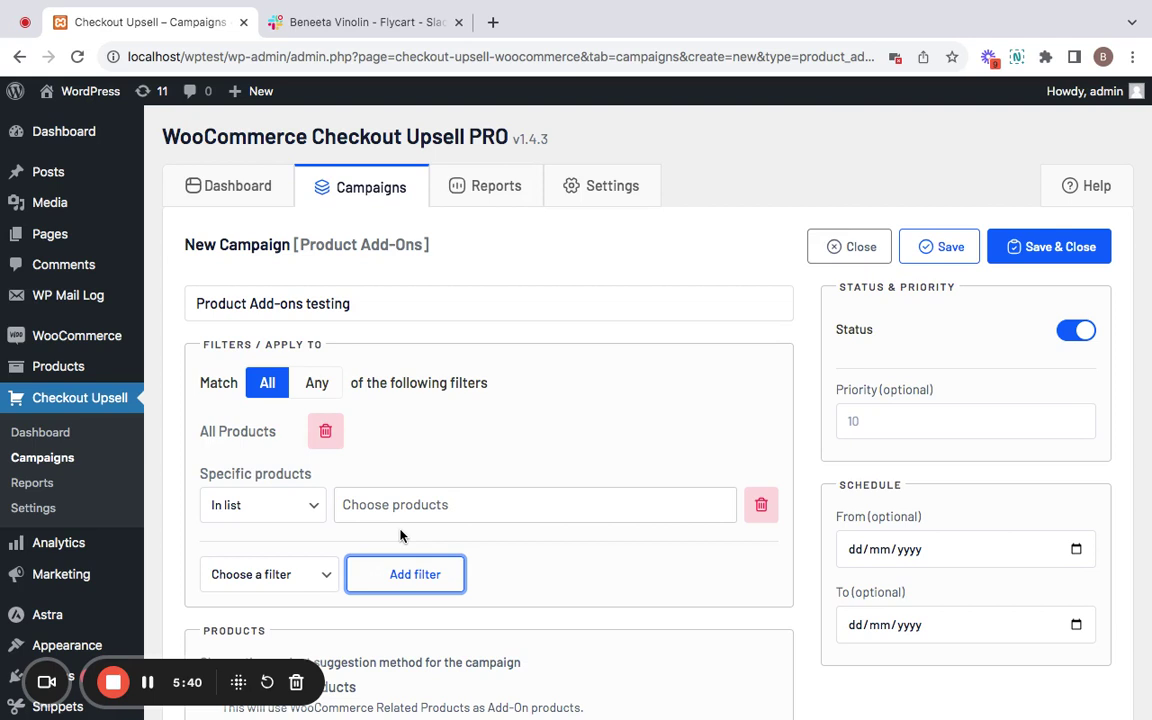
click(383, 504)
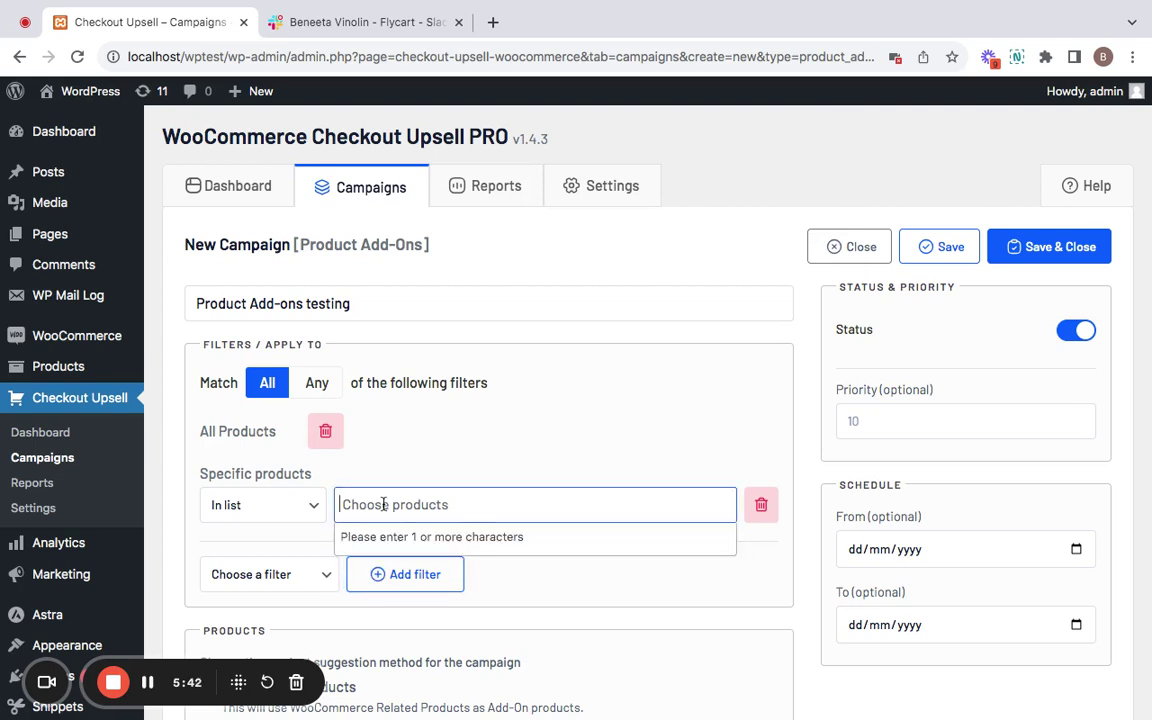
text(hoodie)
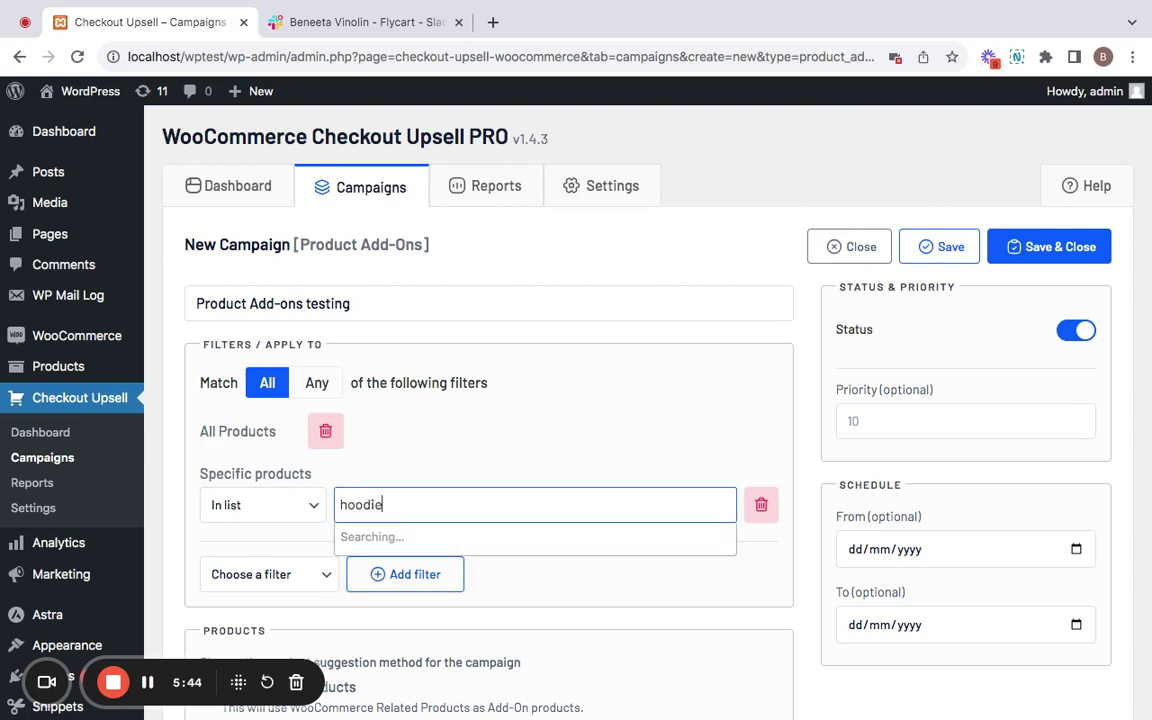
click(426, 557)
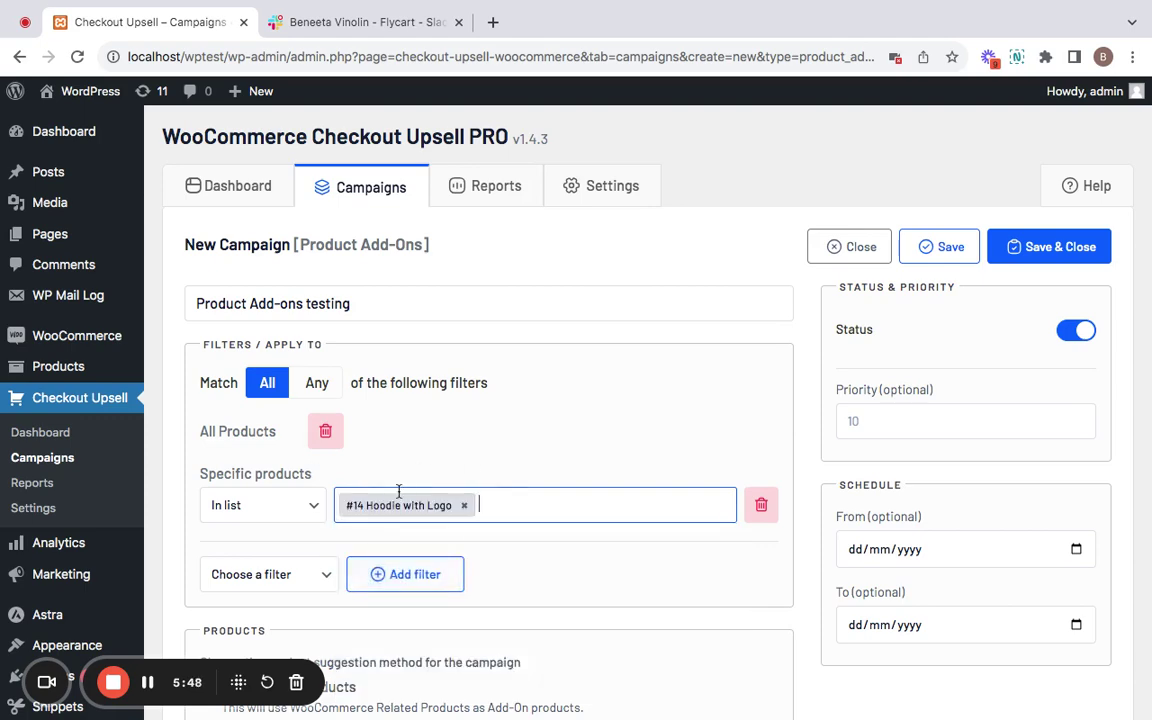
Set the campaign's suggested products option to Specific products
scroll(398, 491, down, 3)
scroll(405, 465, down, 1)
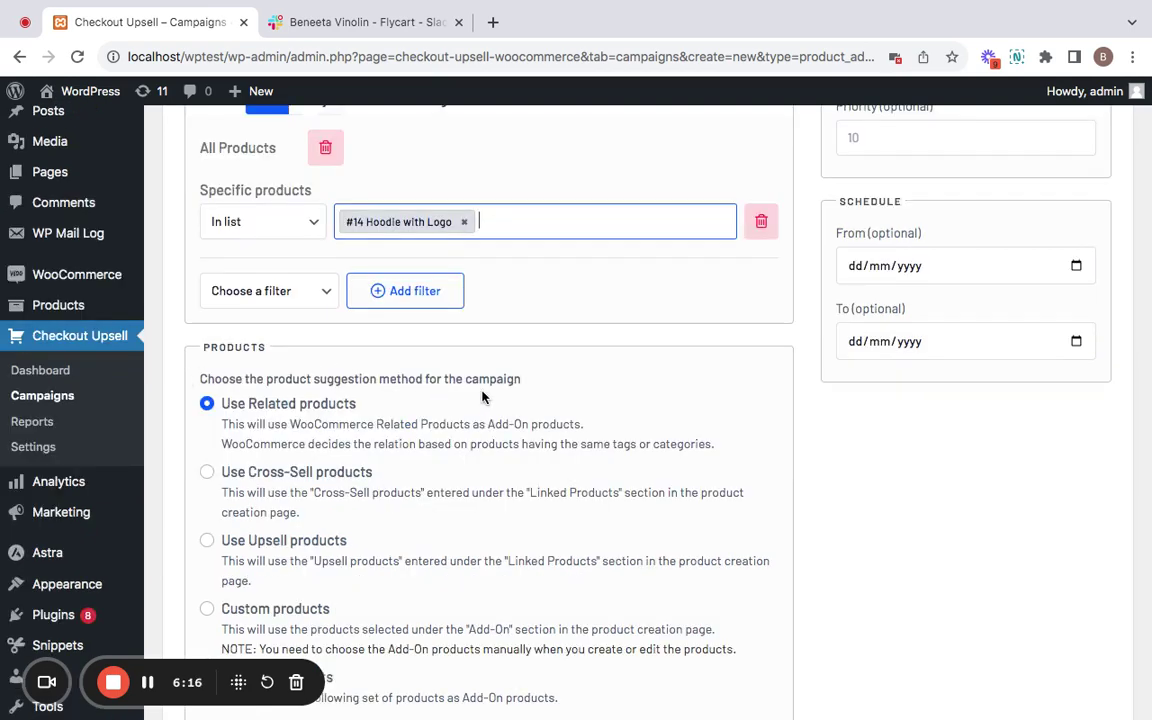
scroll(476, 399, down, 1)
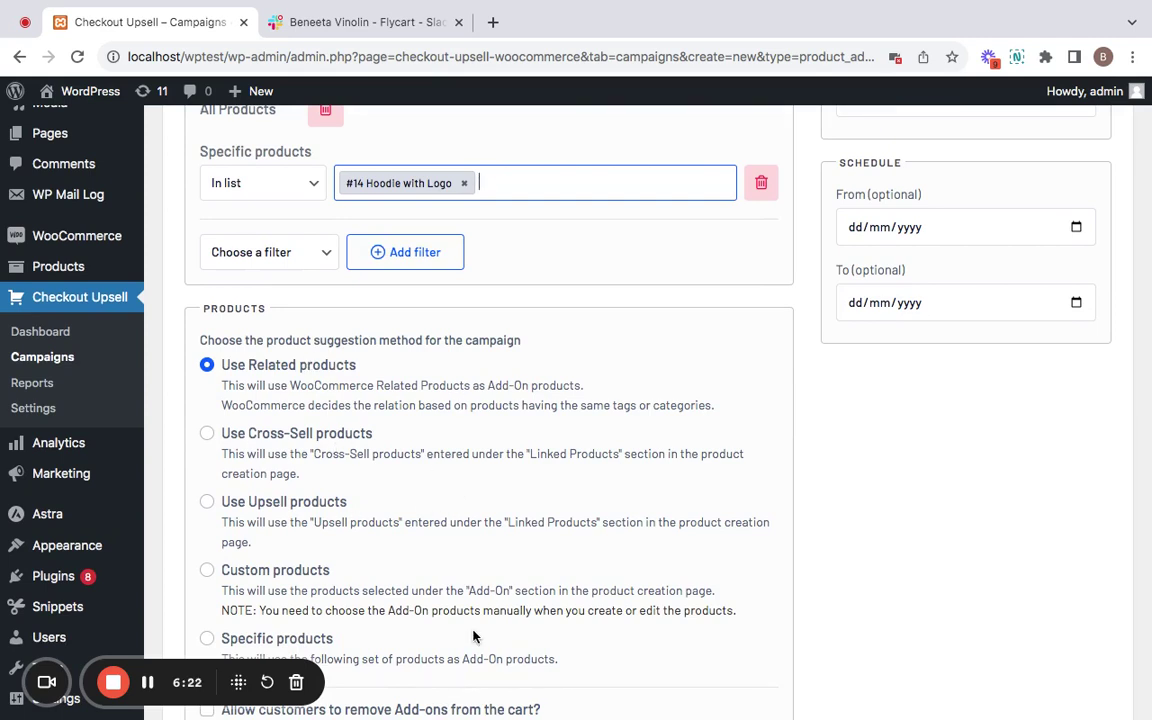
scroll(480, 571, down, 3)
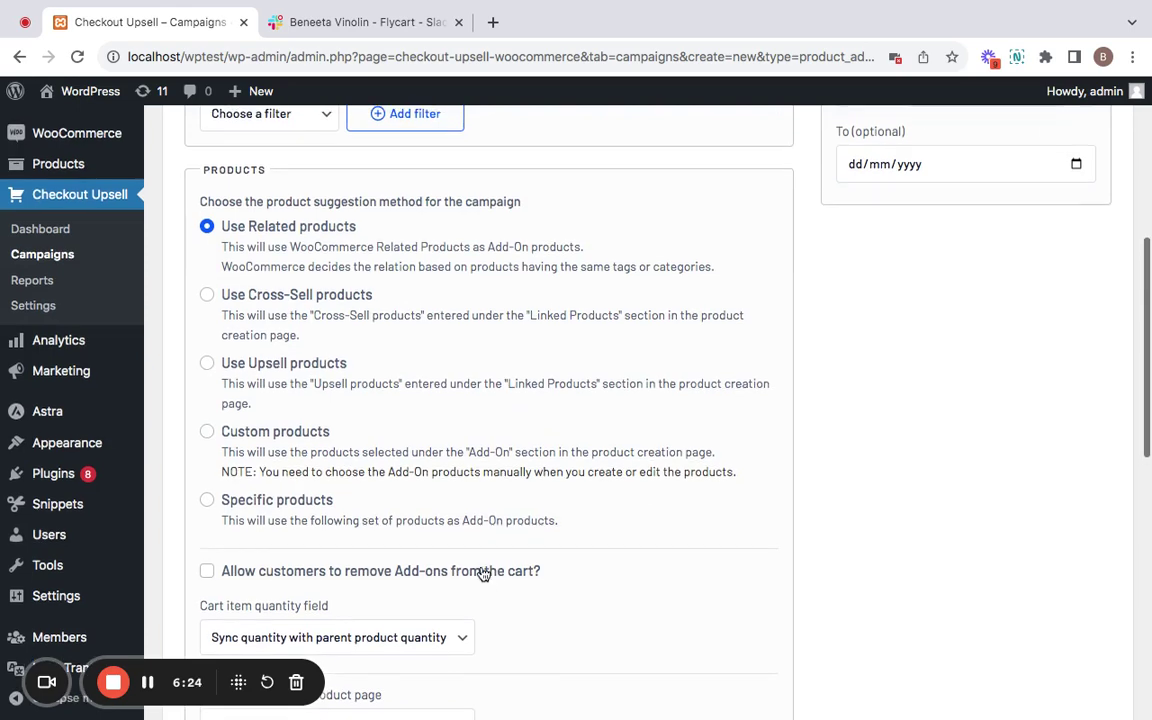
click(207, 500)
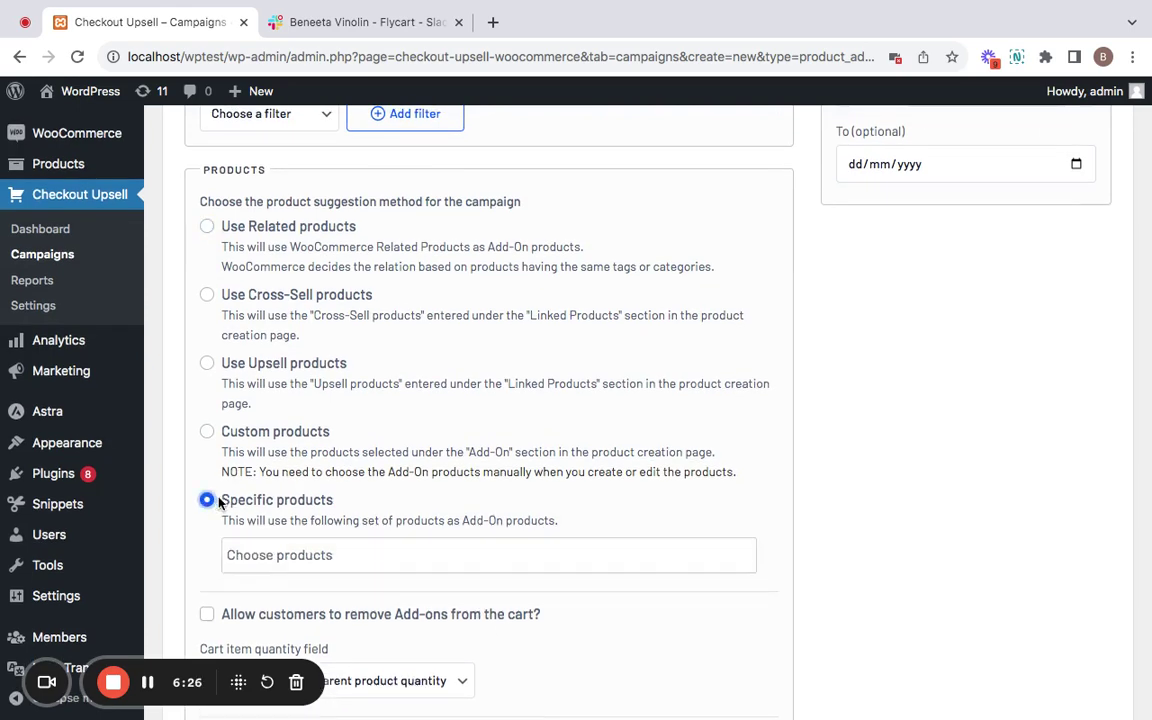
scroll(316, 563, up, 2)
scroll(316, 560, up, 1)
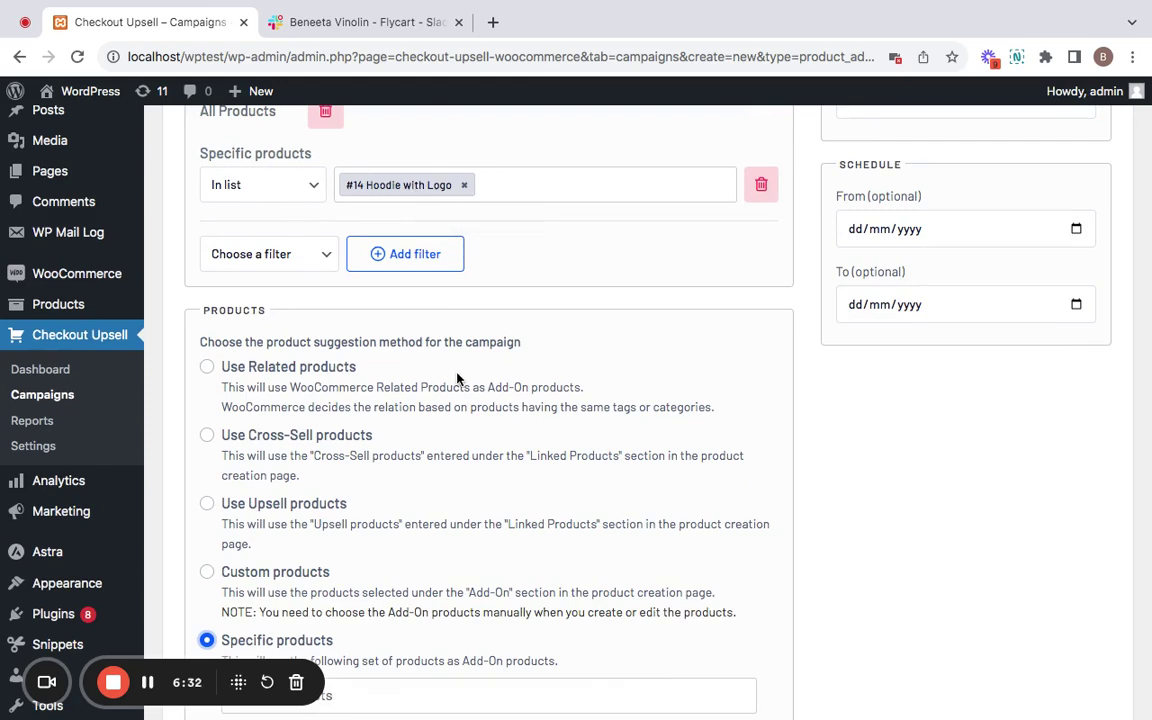
scroll(457, 378, down, 2)
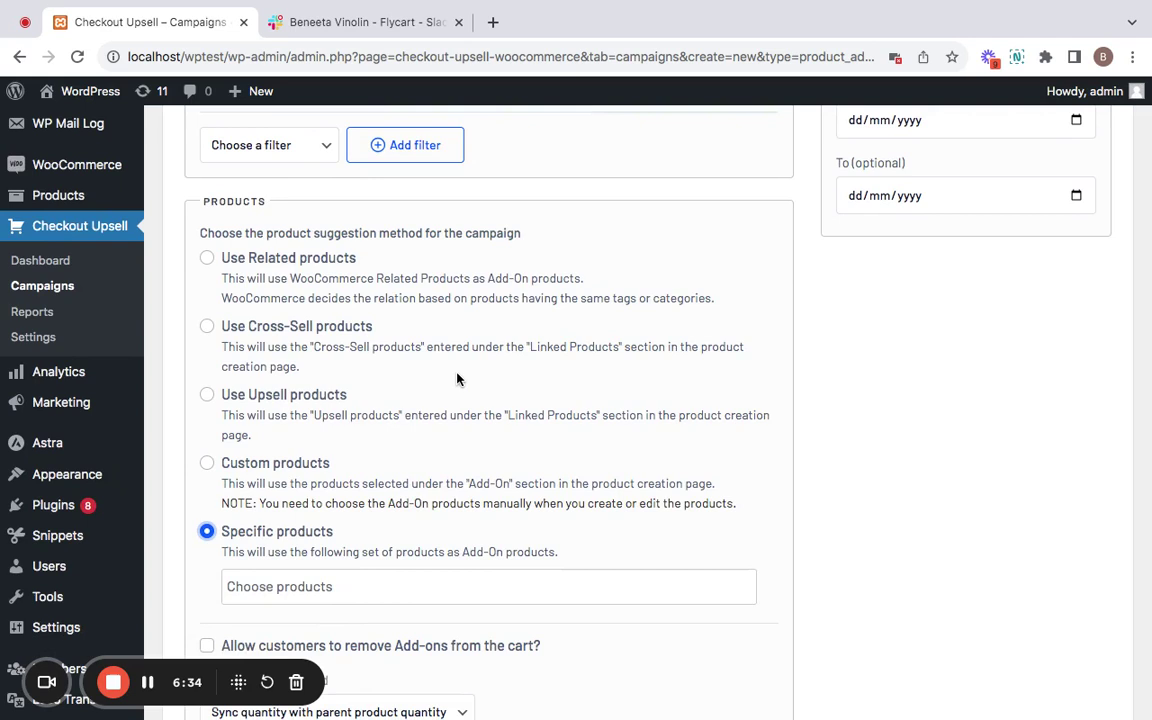
scroll(457, 378, up, 1)
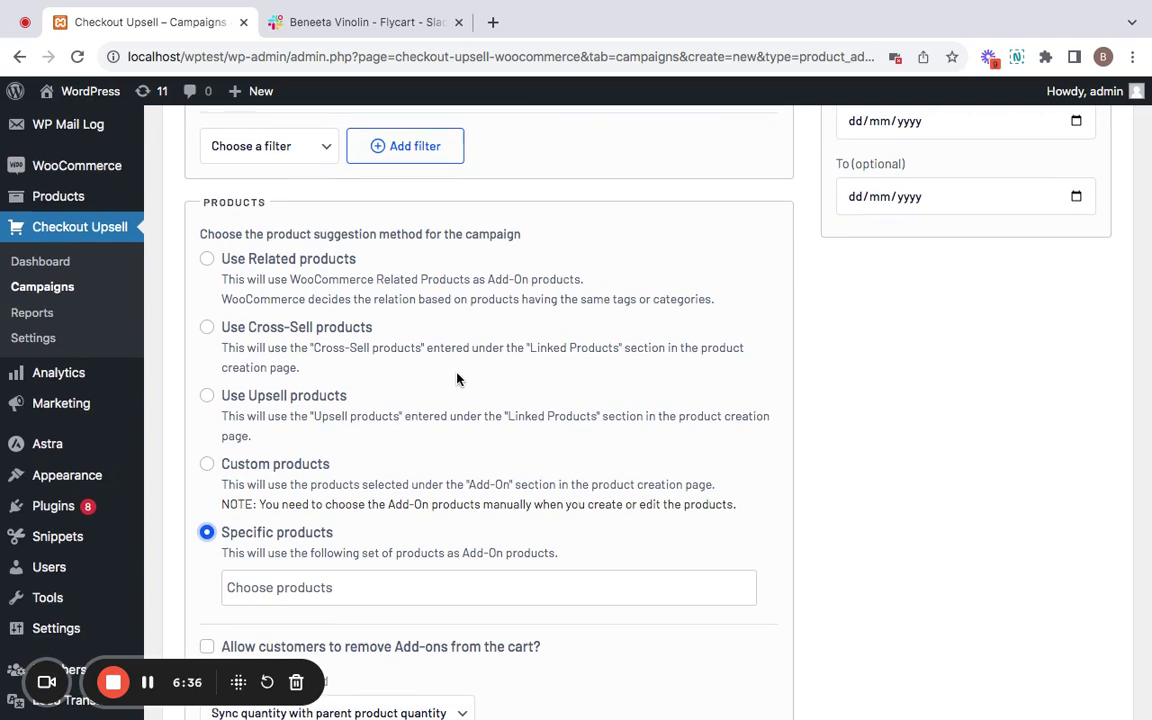
Search 'cap' and add '#18 Cap' as the add-on product
click(370, 591)
text(ca)
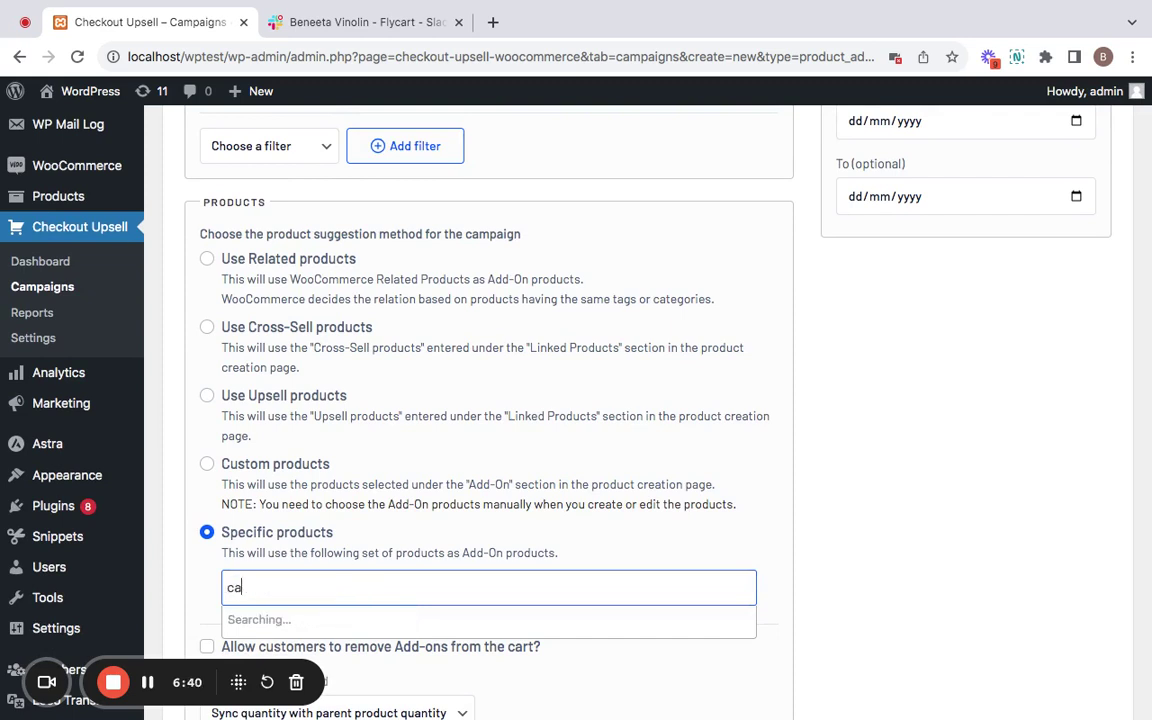
text(p)
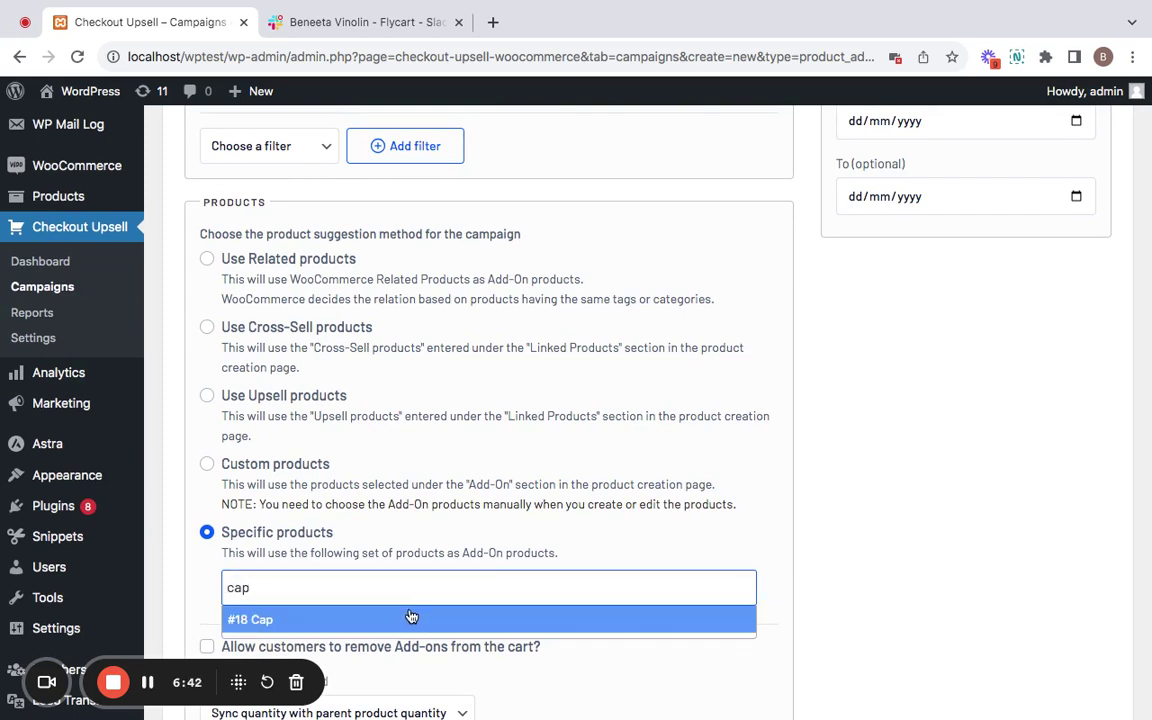
click(412, 616)
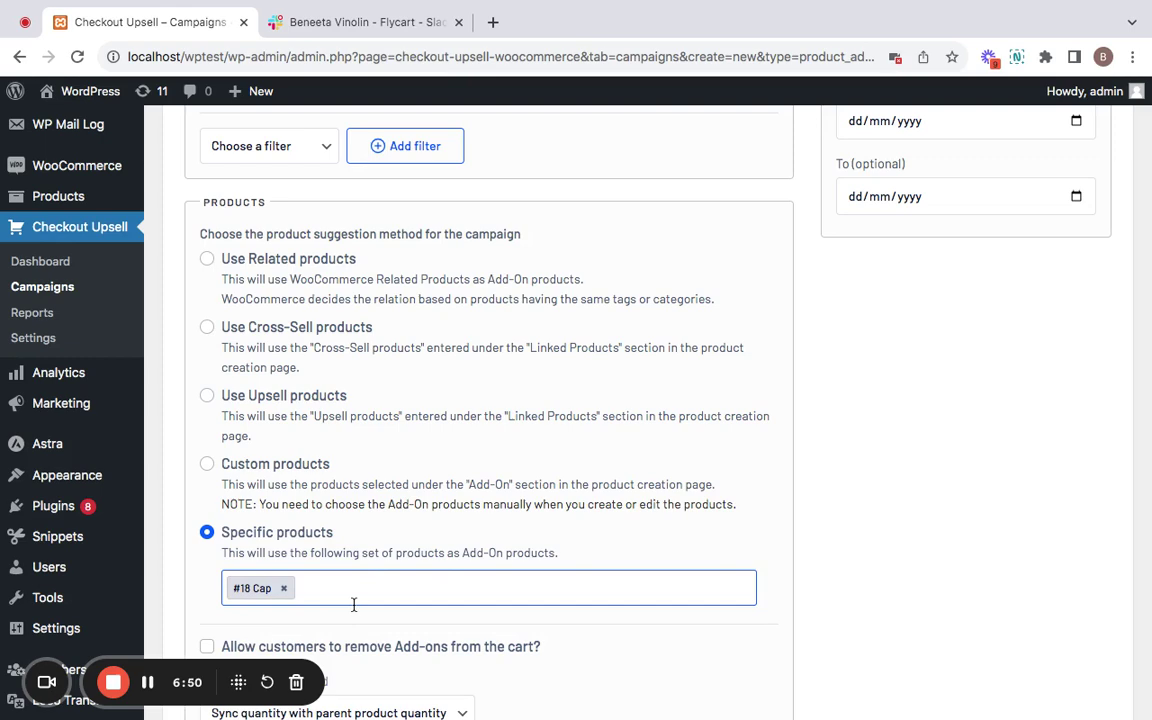
scroll(353, 604, down, 3)
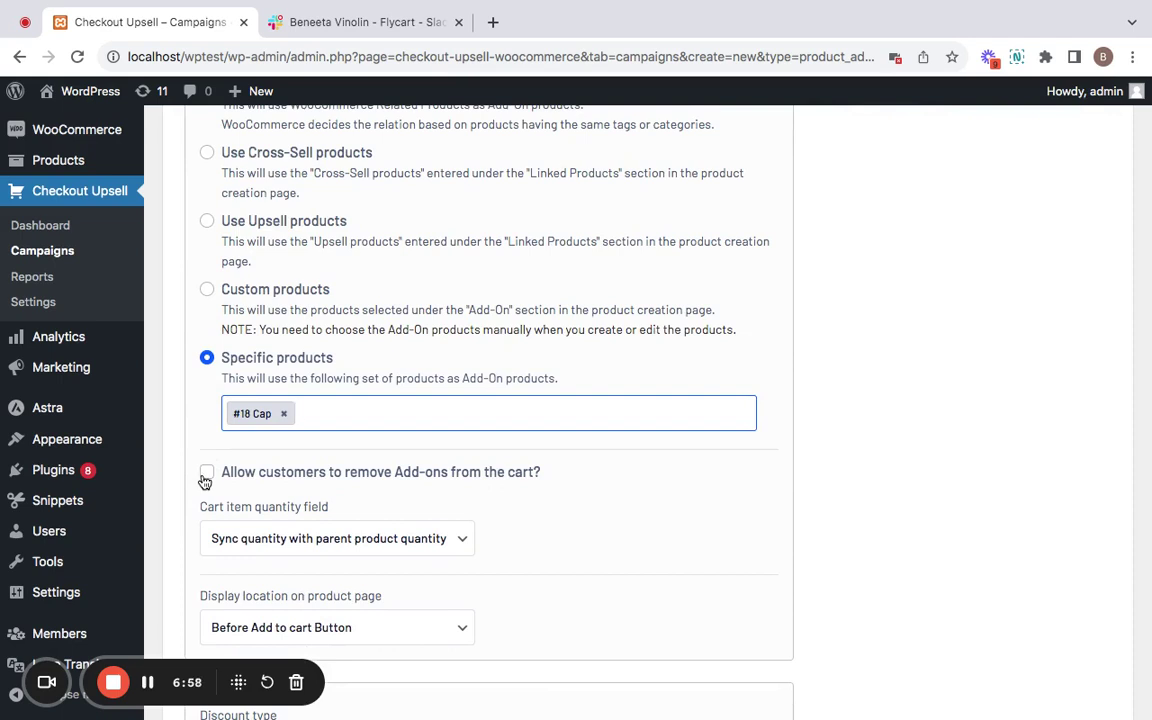
scroll(342, 432, down, 2)
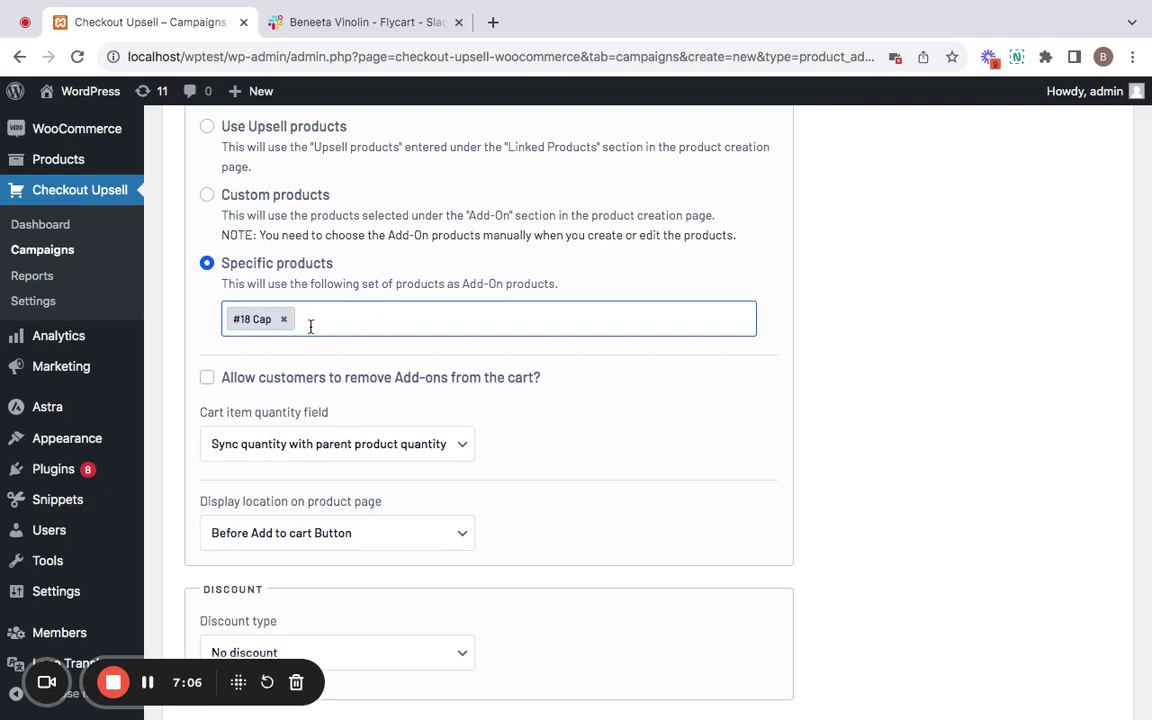
Keep cart quantity on Sync and display location on Before Add to cart Button
click(432, 450)
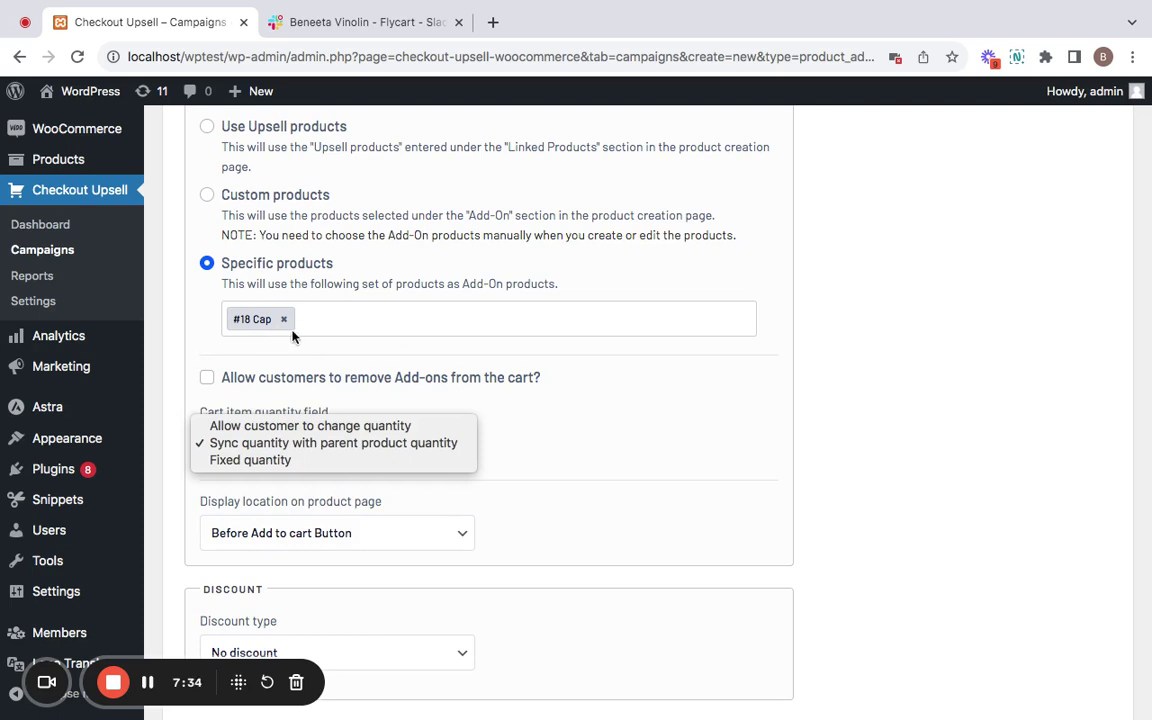
click(496, 476)
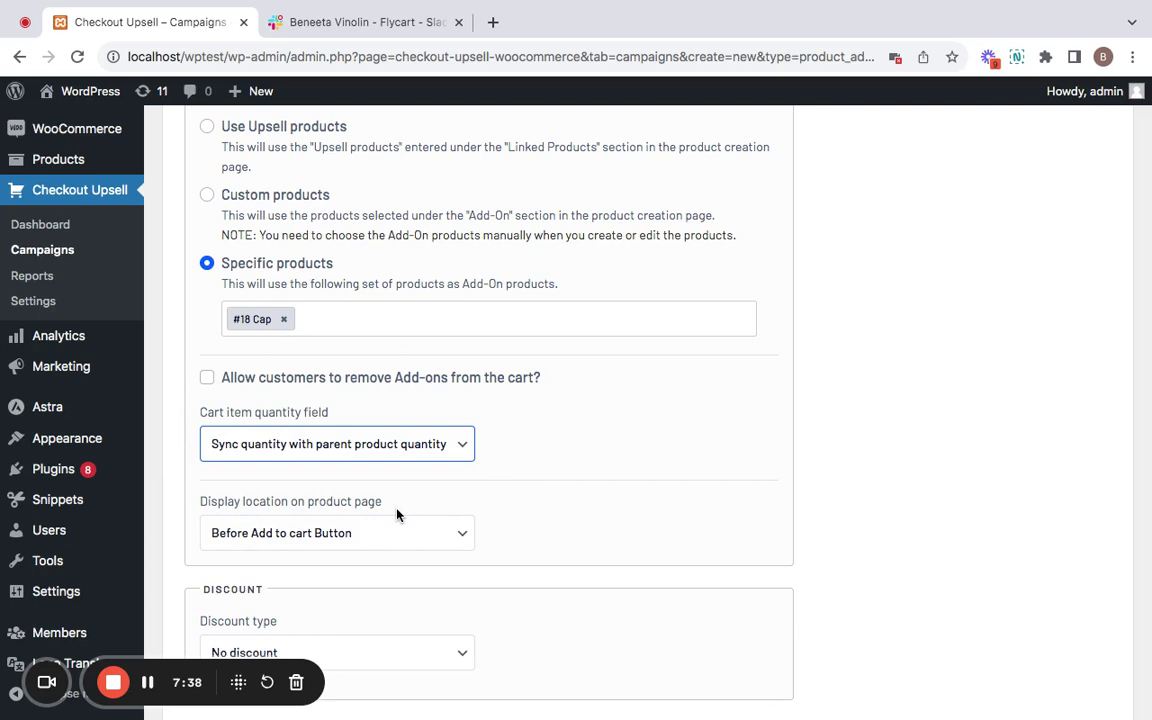
click(386, 545)
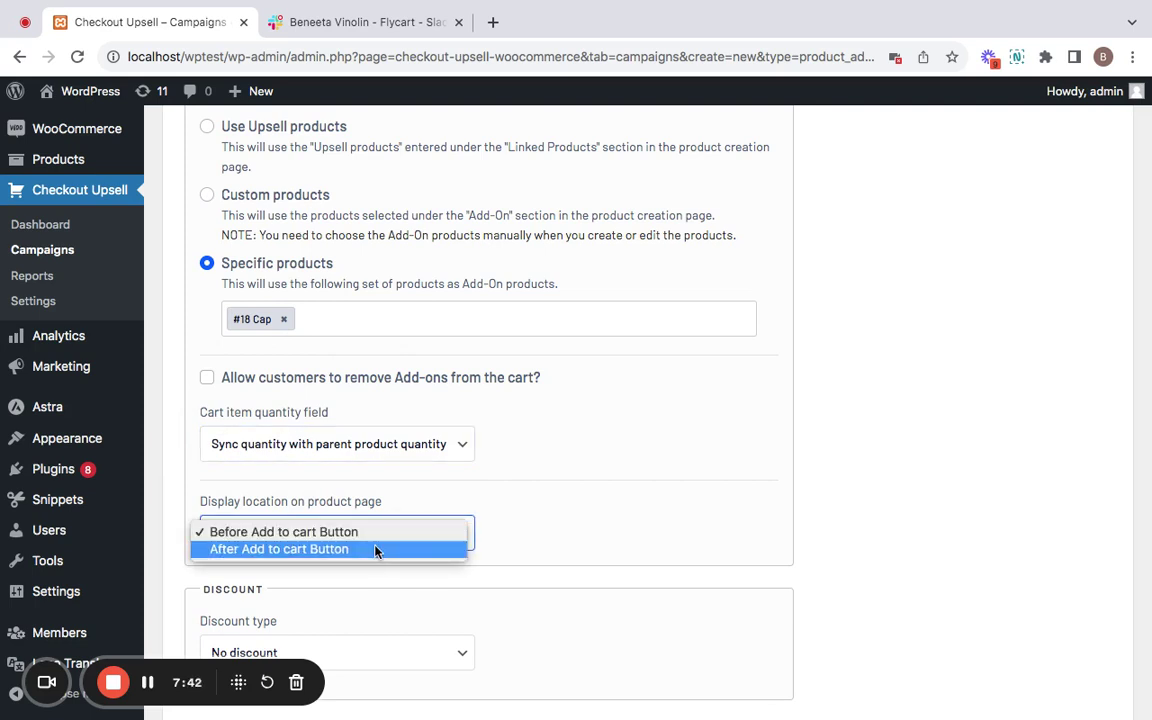
click(386, 534)
scroll(455, 527, down, 1)
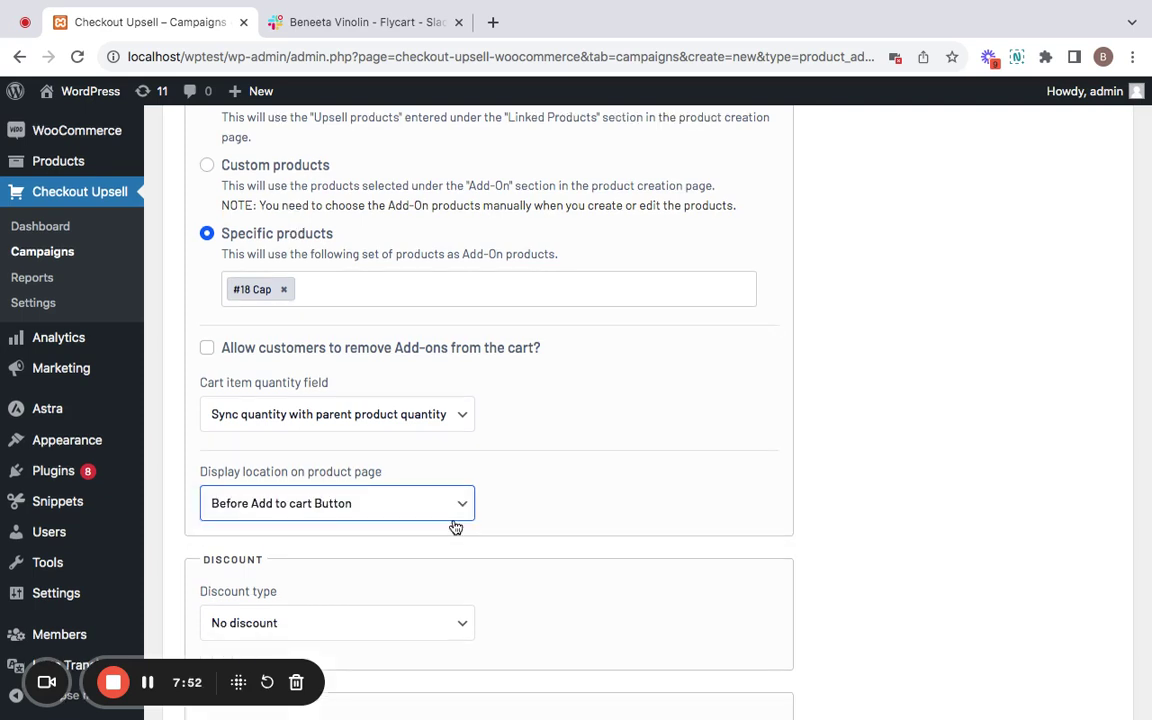
scroll(454, 526, down, 1)
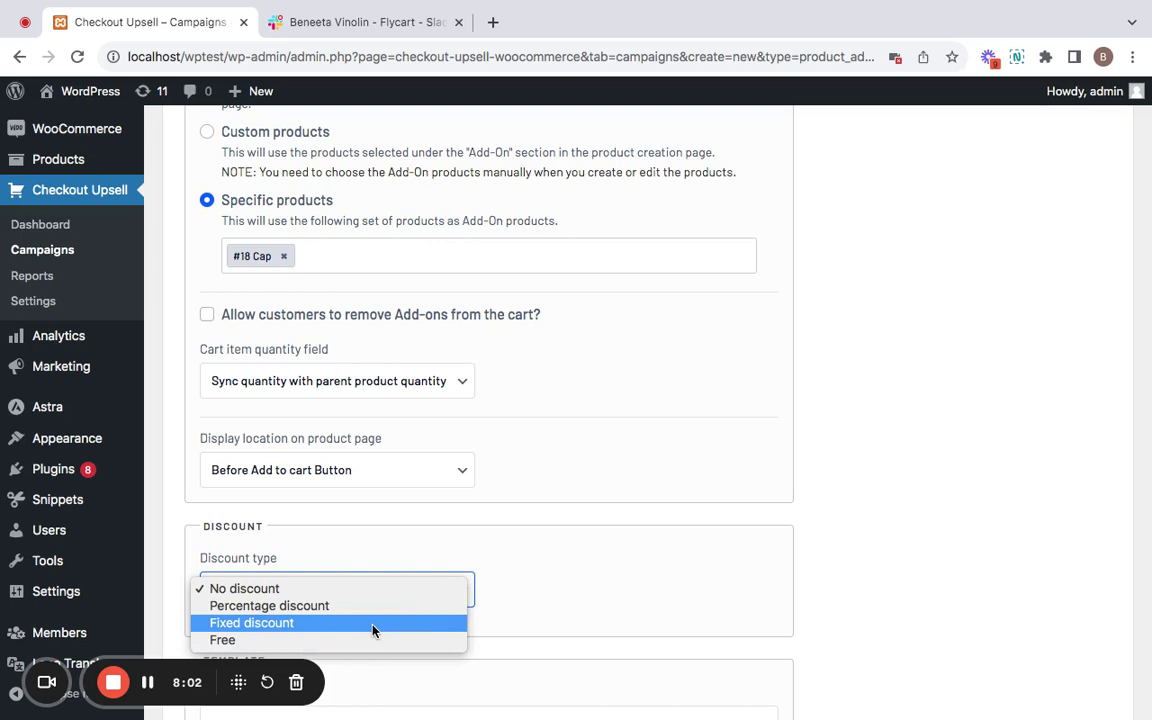
Set the add-on discount to a fixed amount of 10
click(373, 627)
click(515, 589)
text(10)
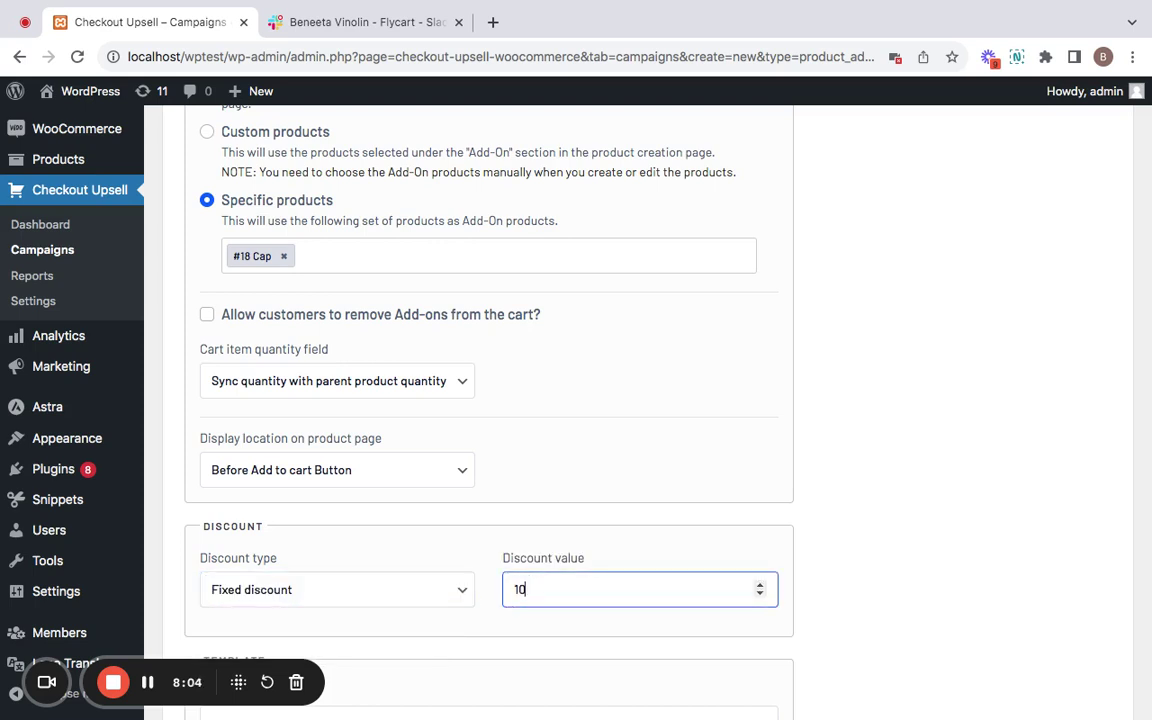
click(658, 537)
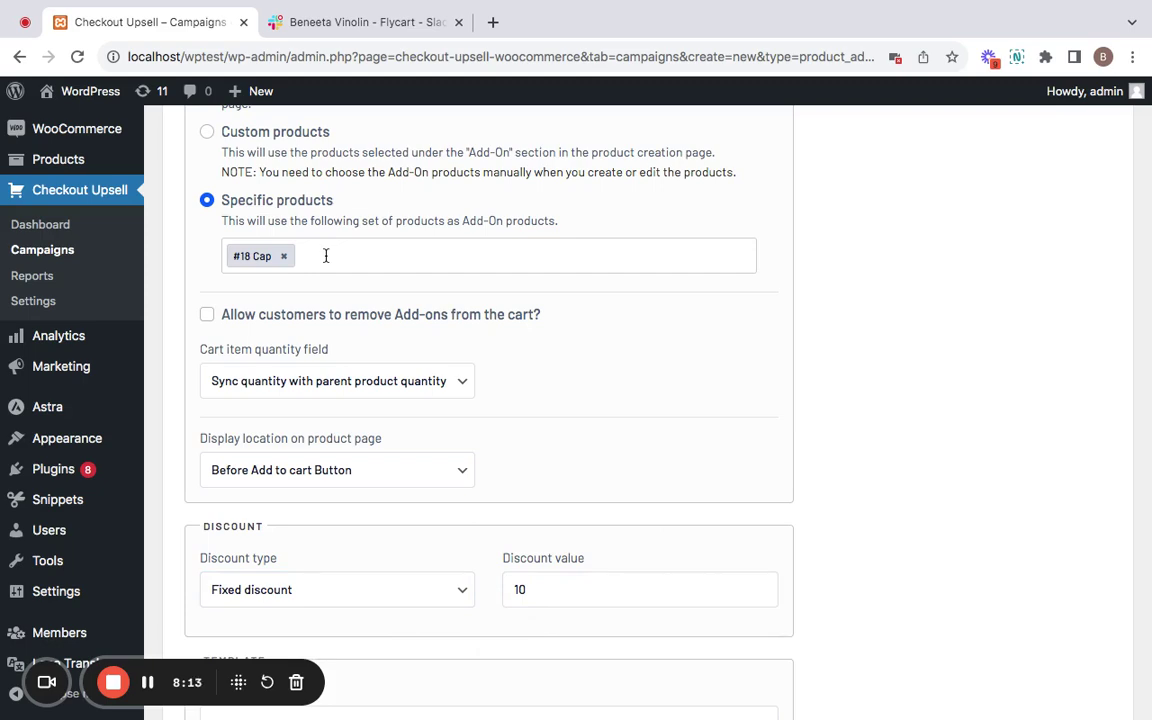
Save the 'Product Add-ons testing' campaign from the top of the form
scroll(326, 256, up, 3)
scroll(300, 235, up, 1)
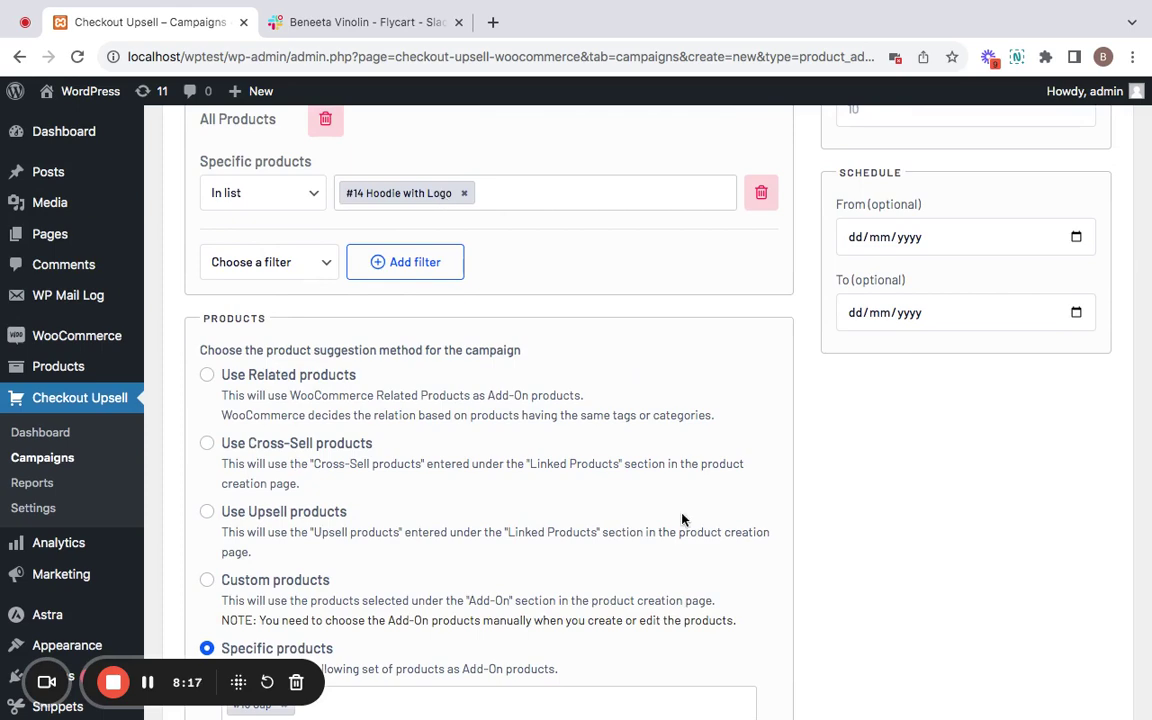
scroll(682, 517, up, 3)
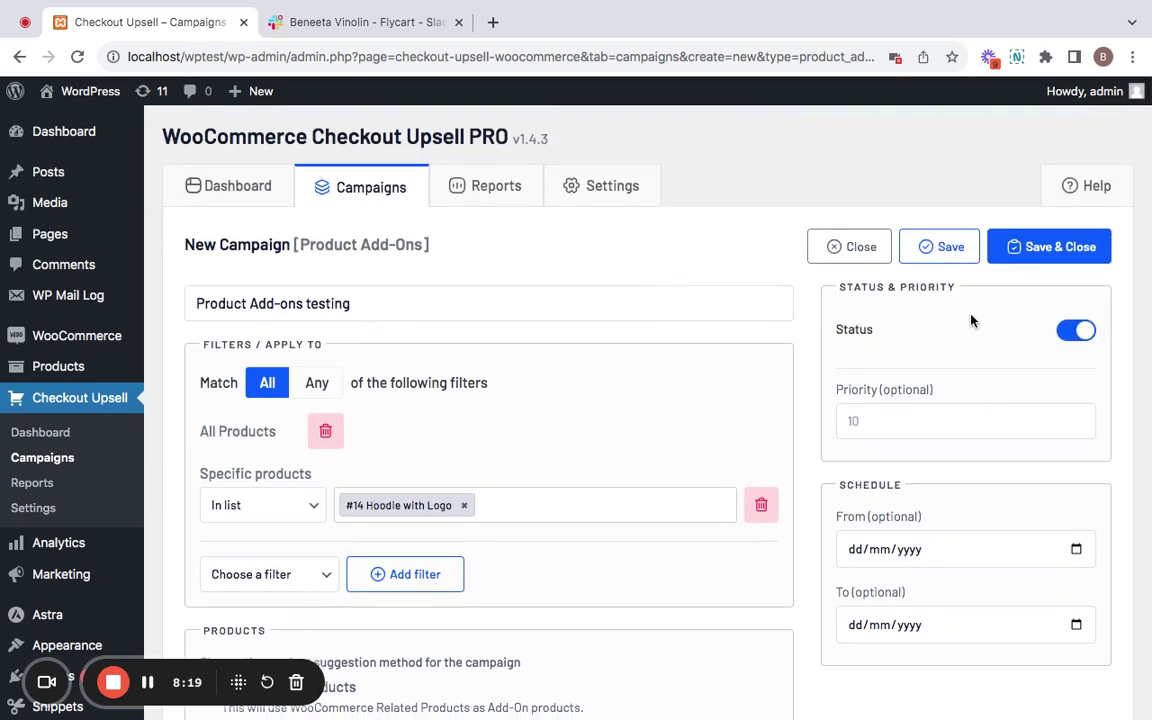
click(937, 254)
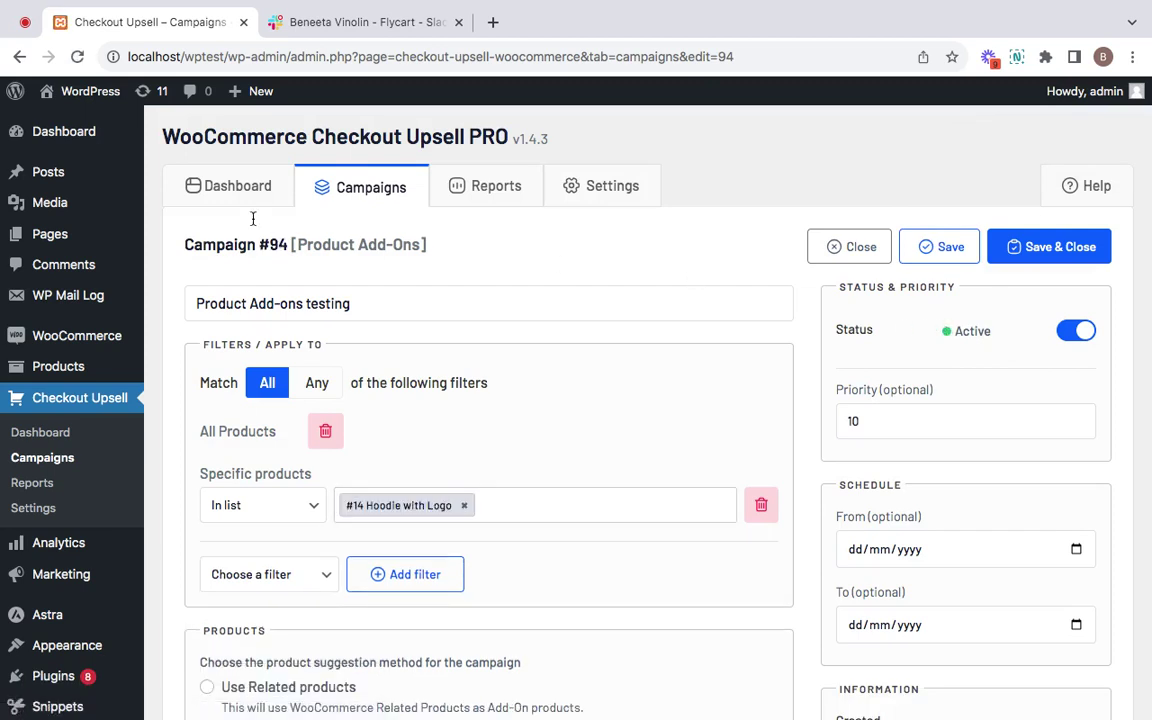
Open the storefront in a new tab and go to the Hoodie with Logo page
right_click(86, 92)
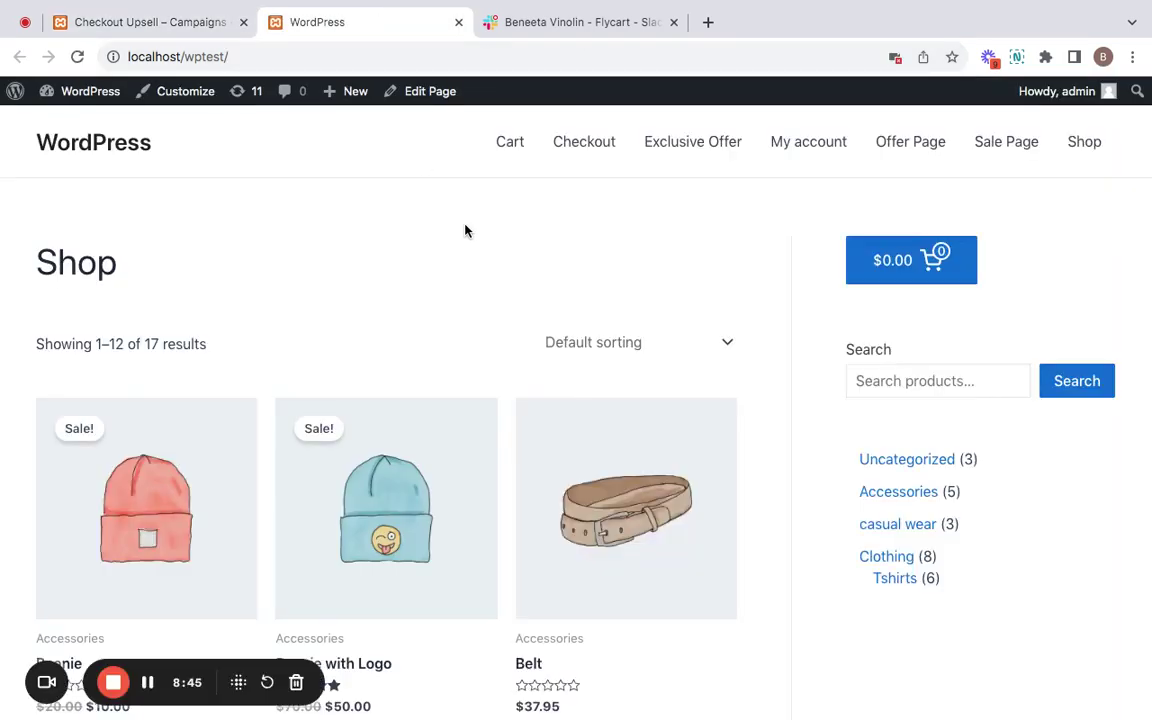
scroll(464, 231, down, 1)
scroll(464, 231, down, 2)
scroll(464, 231, down, 3)
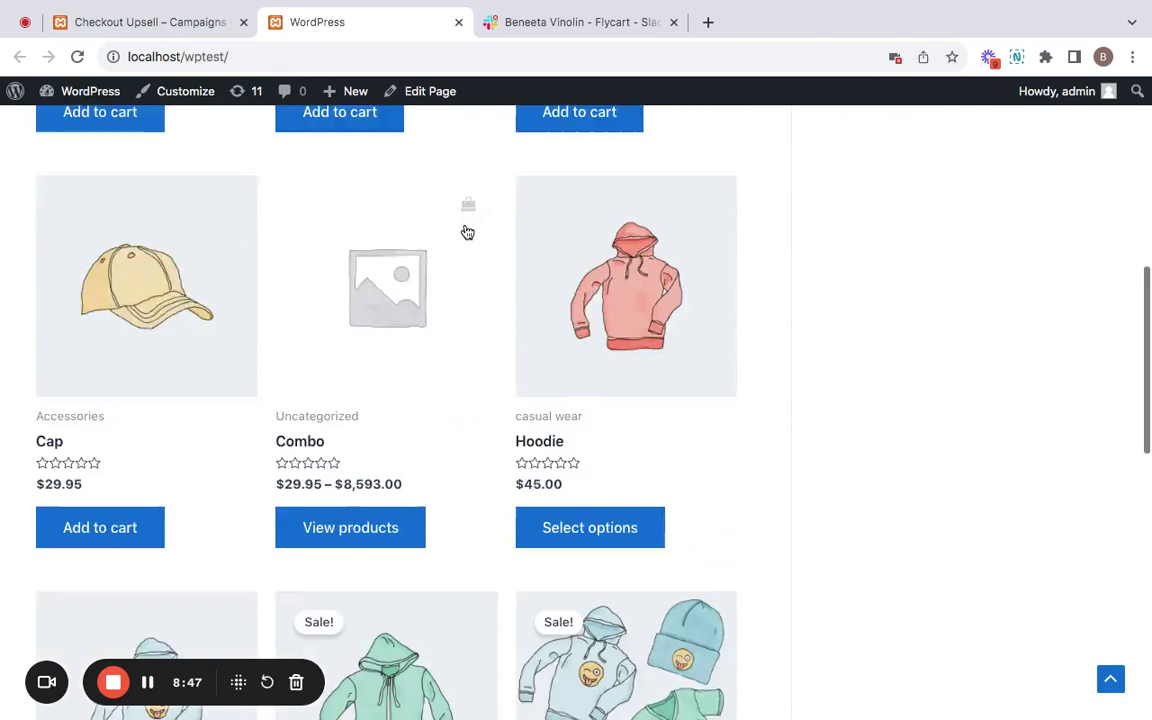
scroll(464, 231, down, 2)
scroll(464, 231, down, 3)
click(154, 259)
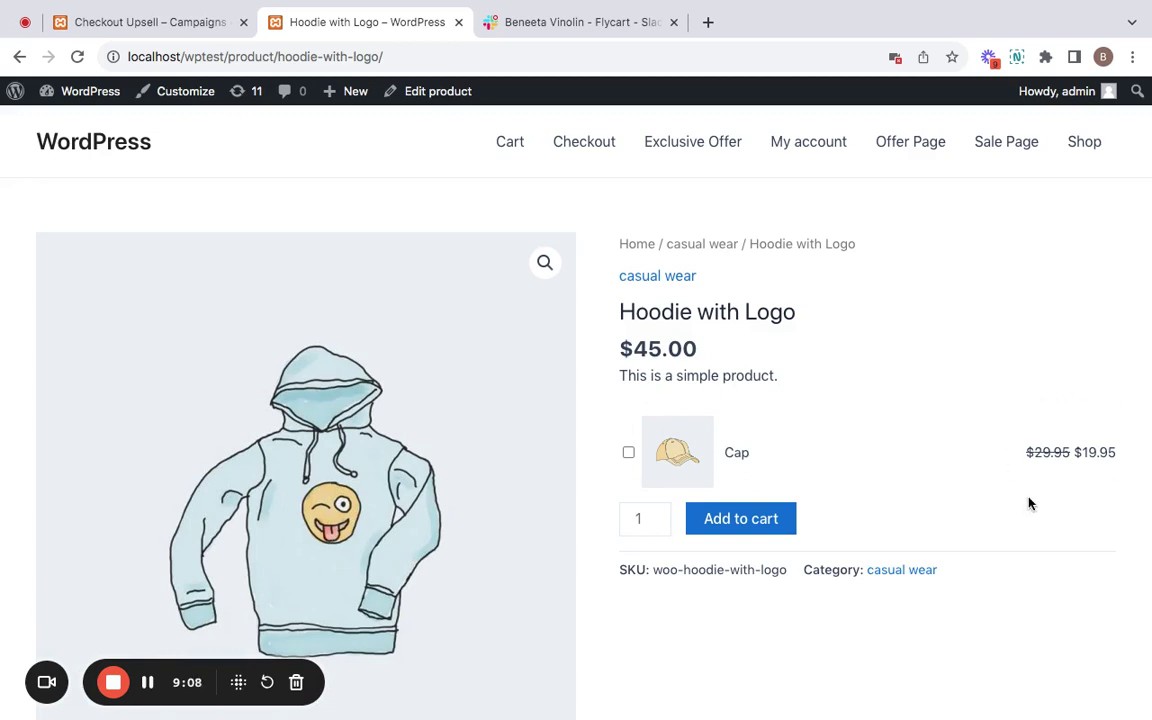
Add the hoodie with the discounted Cap add-on to the cart and view it
click(628, 454)
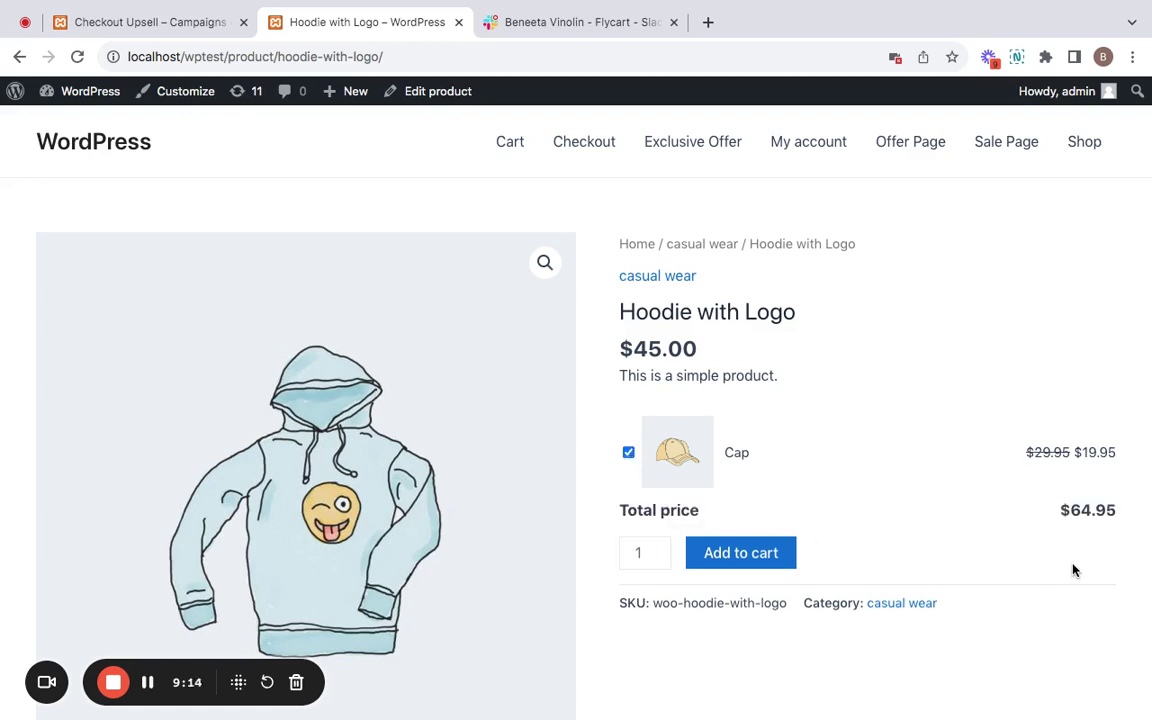
click(772, 565)
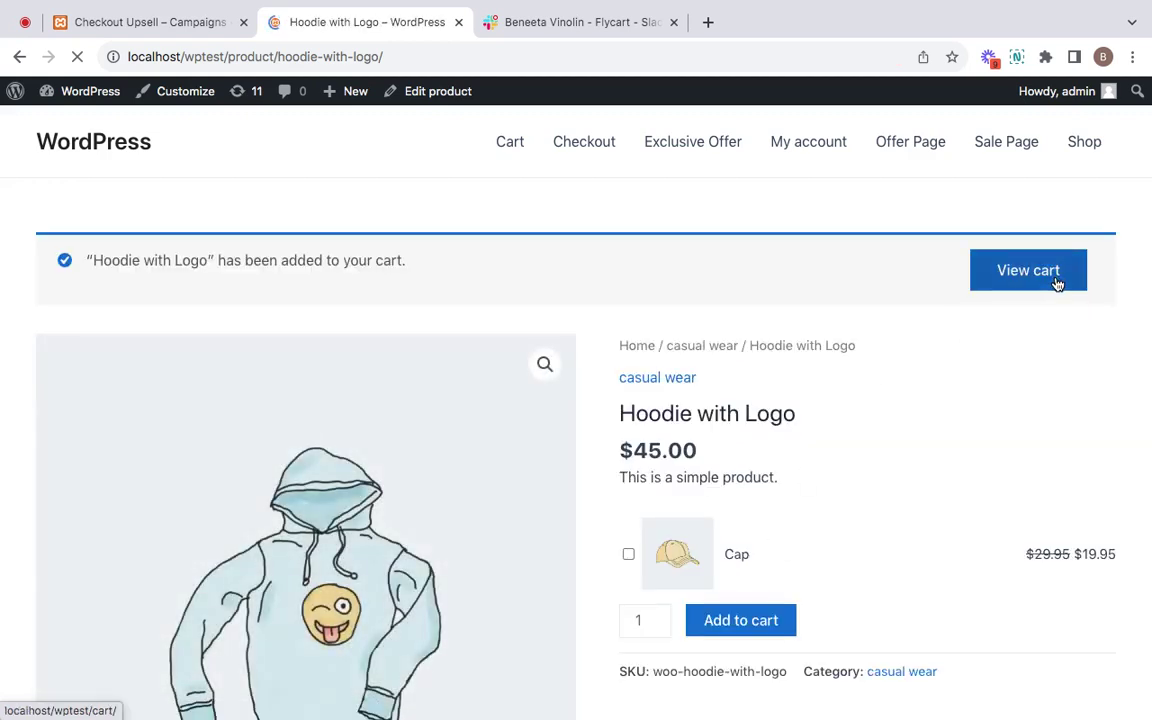
click(1057, 284)
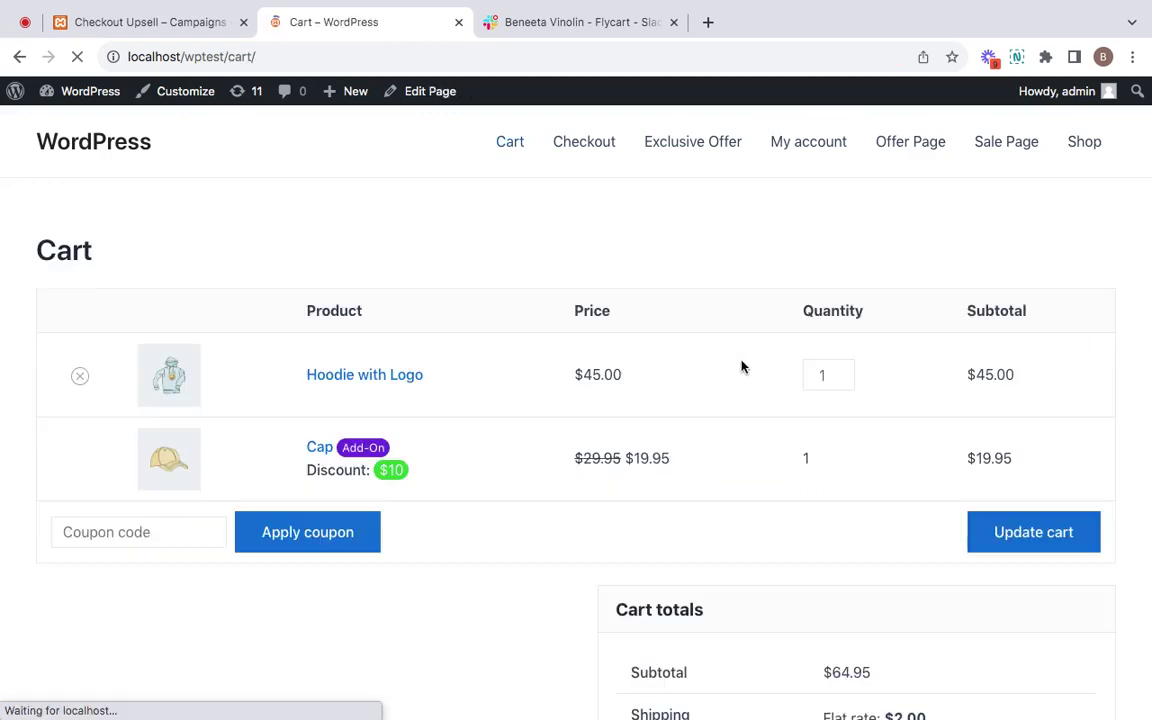